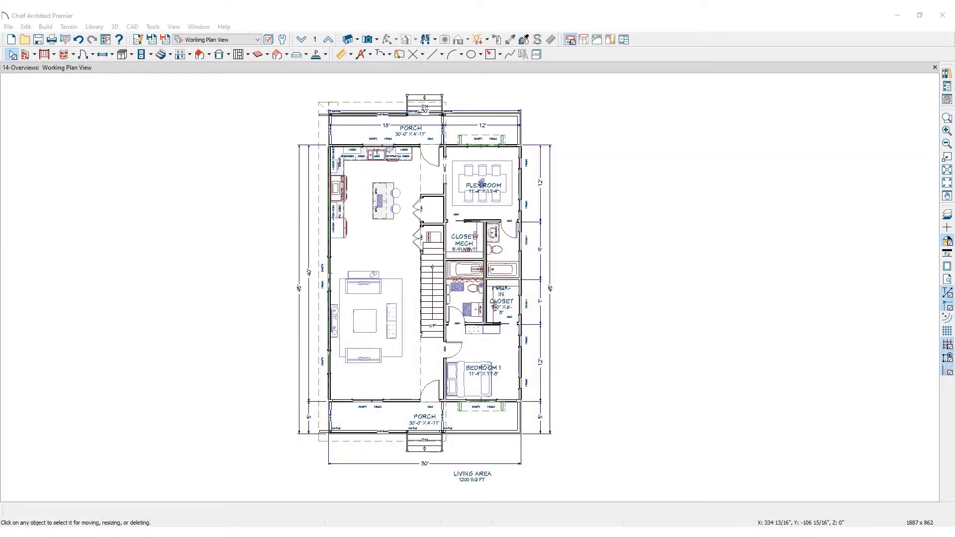
Create an orthographic full overview of the entire house from the floor plan
click(358, 40)
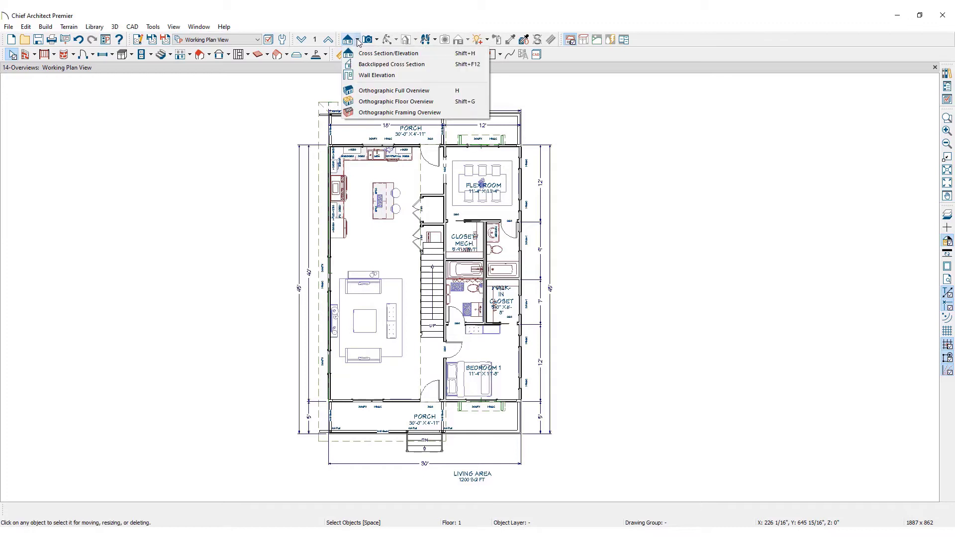
click(447, 94)
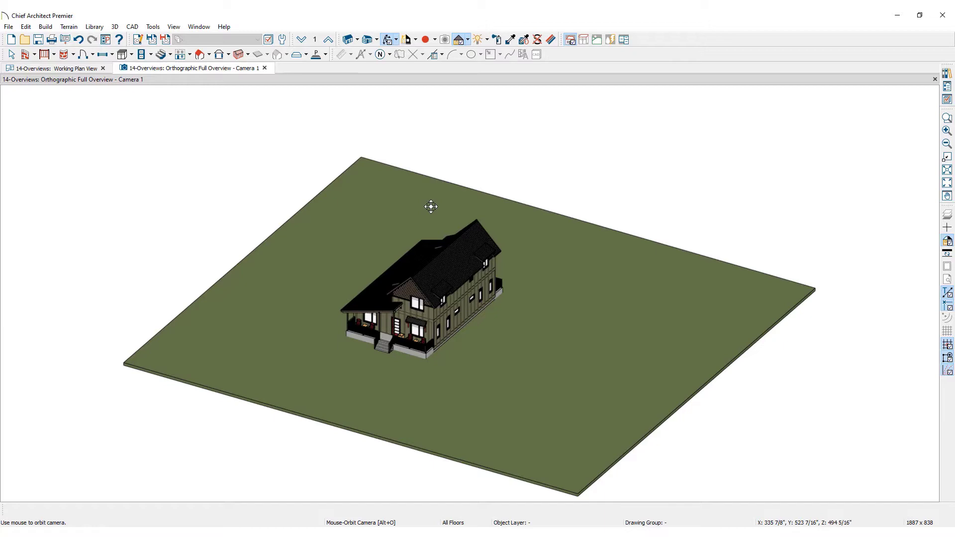
scroll(423, 301, up, 1)
scroll(423, 301, up, 6)
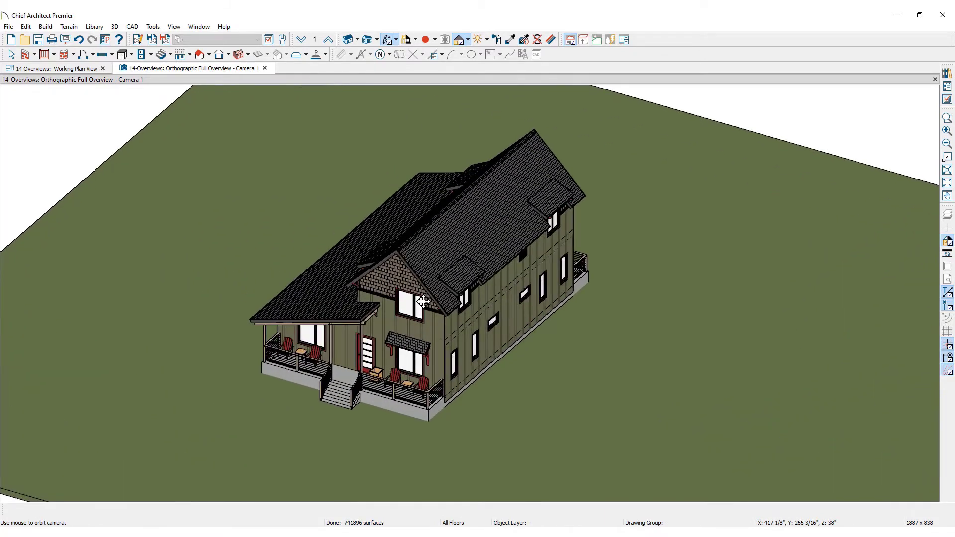
drag(359, 298, 507, 268)
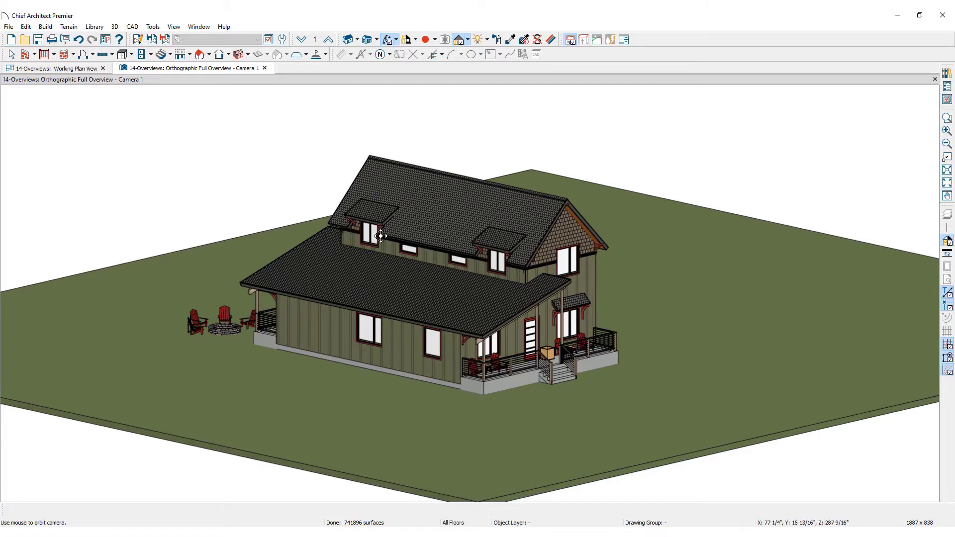
Return to the working plan view and create an orthographic floor overview of floor 1
click(90, 69)
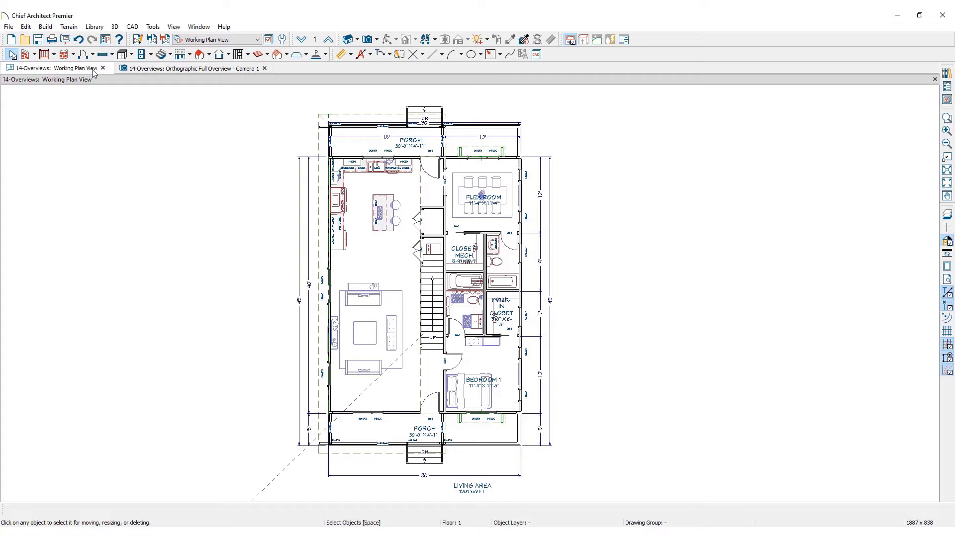
click(357, 40)
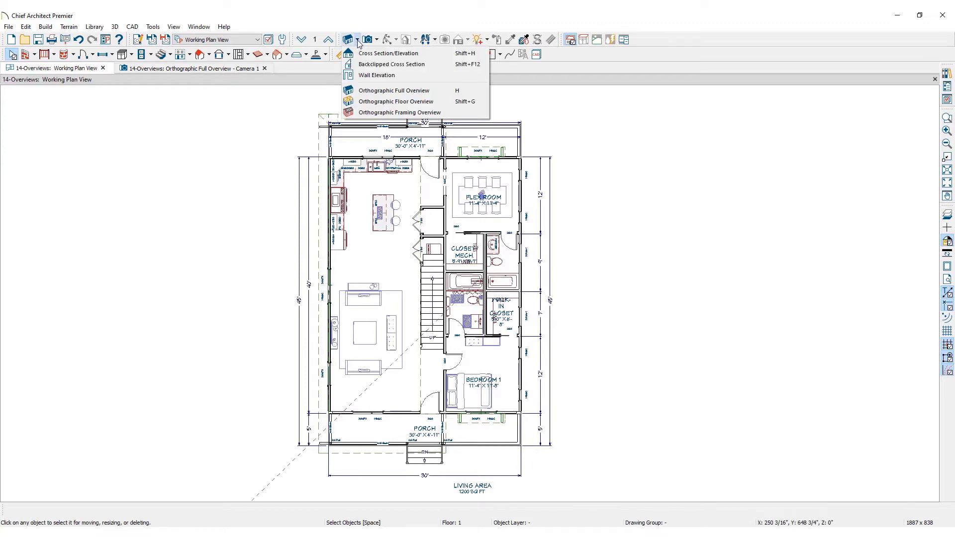
click(445, 102)
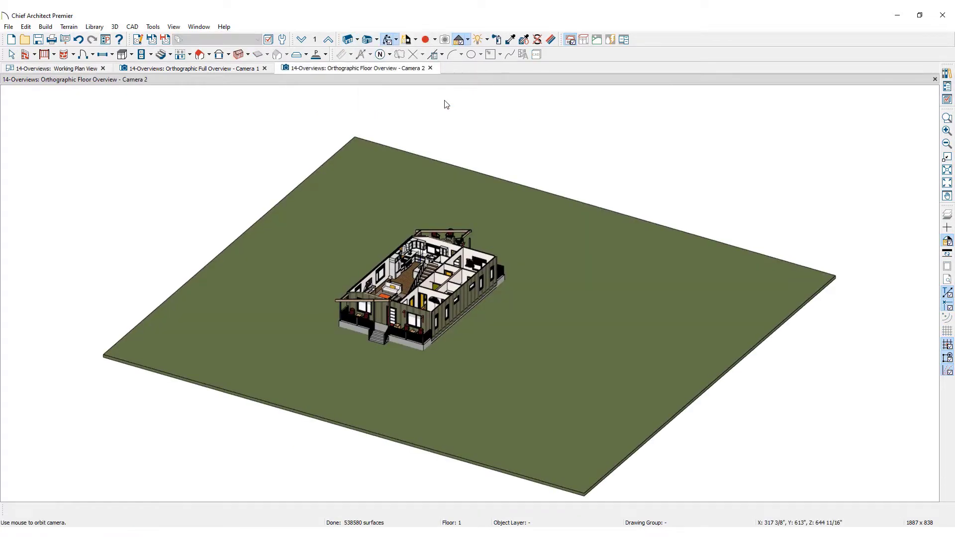
scroll(436, 286, up, 2)
scroll(436, 286, up, 3)
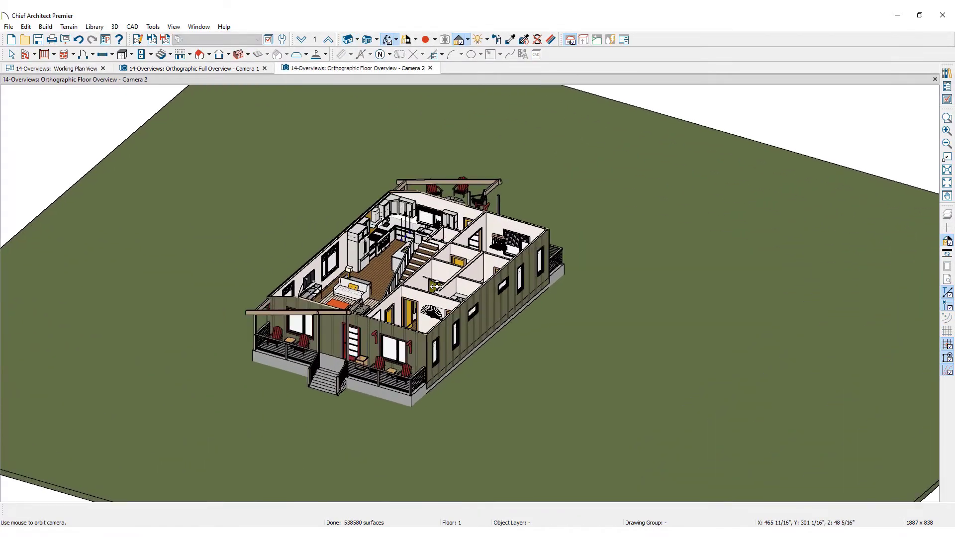
drag(378, 251, 386, 277)
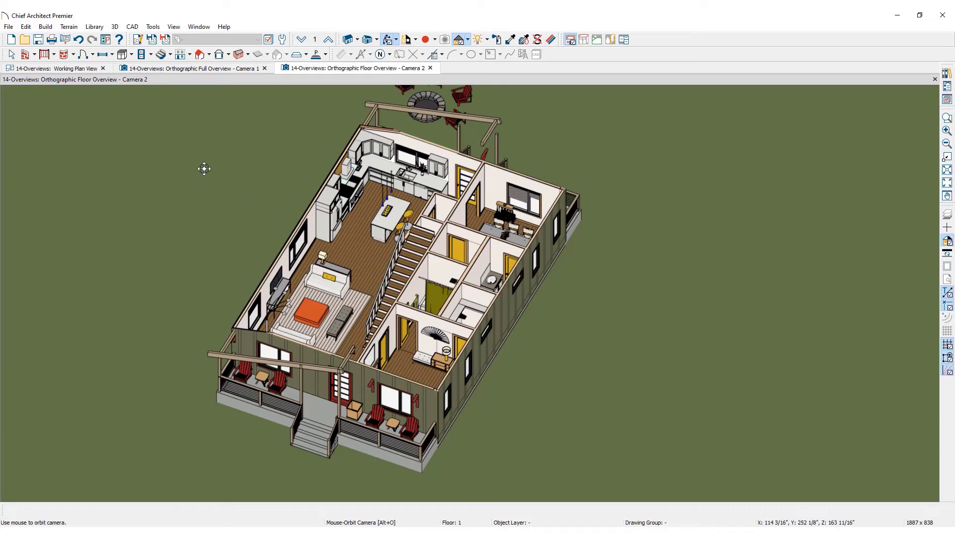
Switch the working plan view to floor 2 and create an orthographic floor overview of that floor
click(80, 69)
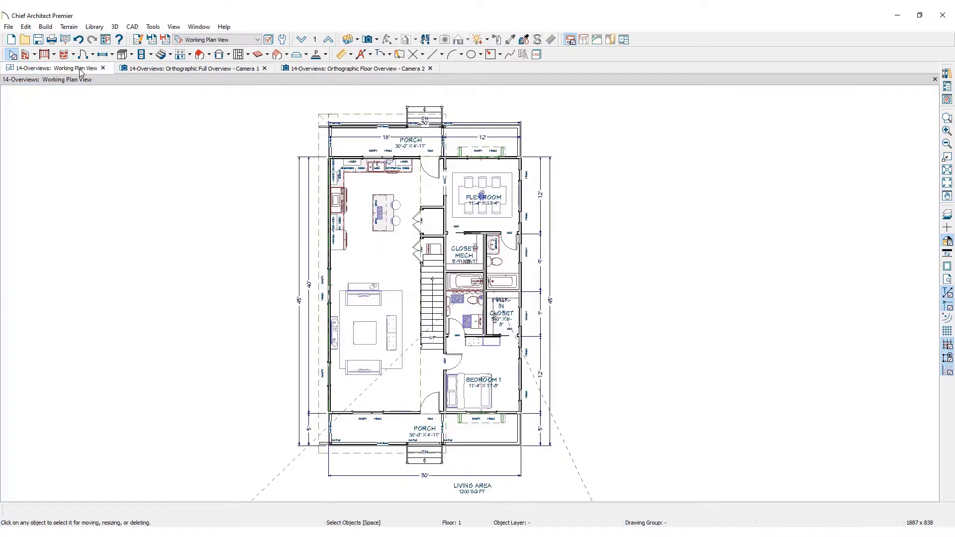
click(330, 44)
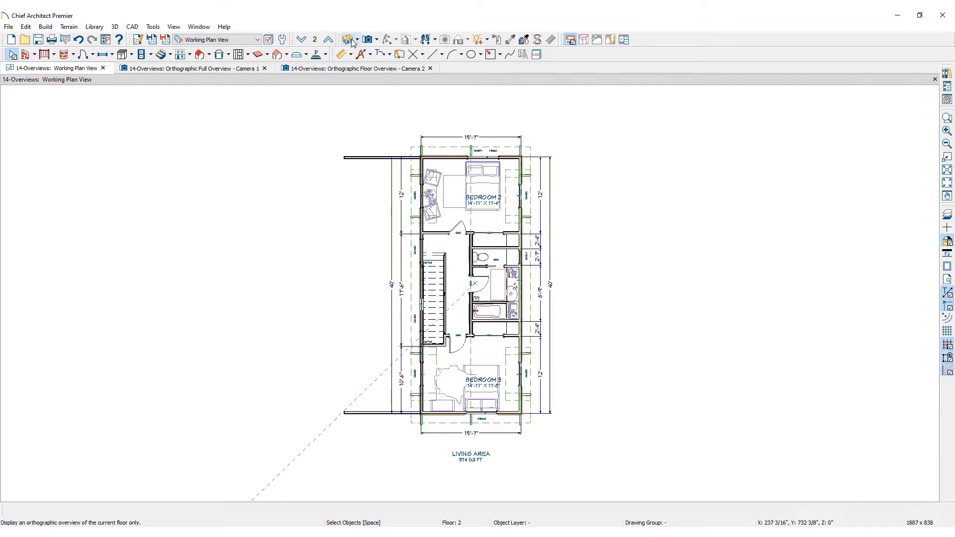
click(350, 40)
scroll(438, 274, up, 1)
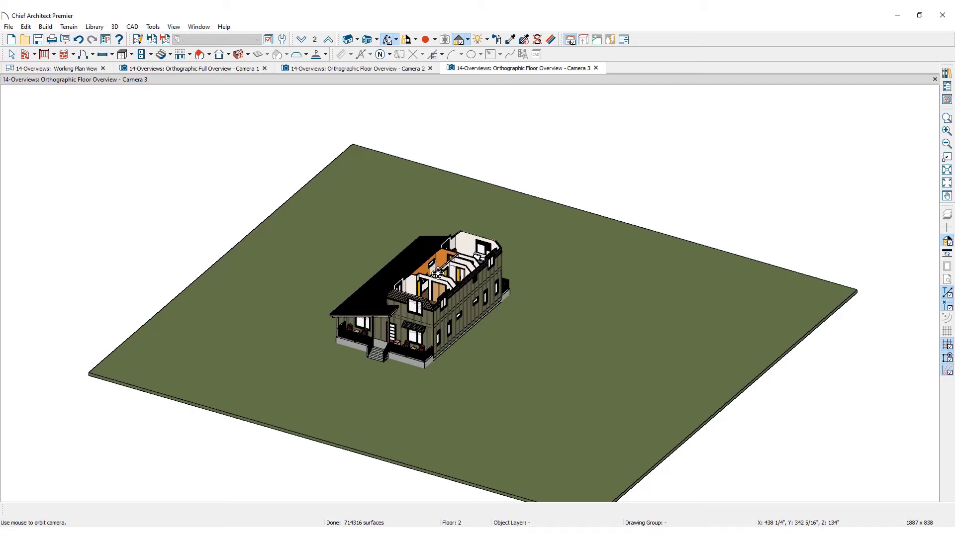
scroll(437, 274, up, 3)
drag(438, 274, 373, 301)
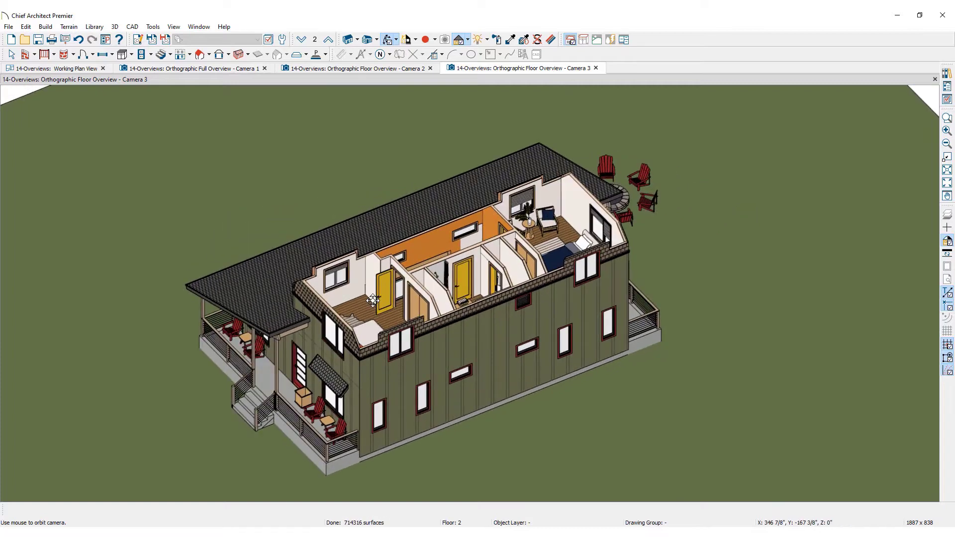
Review the Show Lower Floors in Floor Overviews option in the Orthographic Floor Overview defaults, then close the default settings
click(282, 39)
click(549, 169)
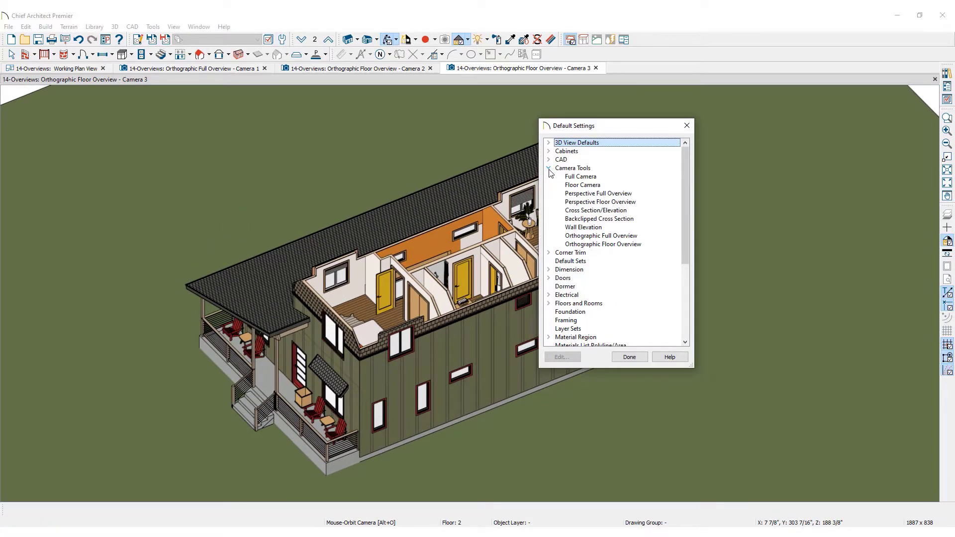
click(654, 244)
click(575, 358)
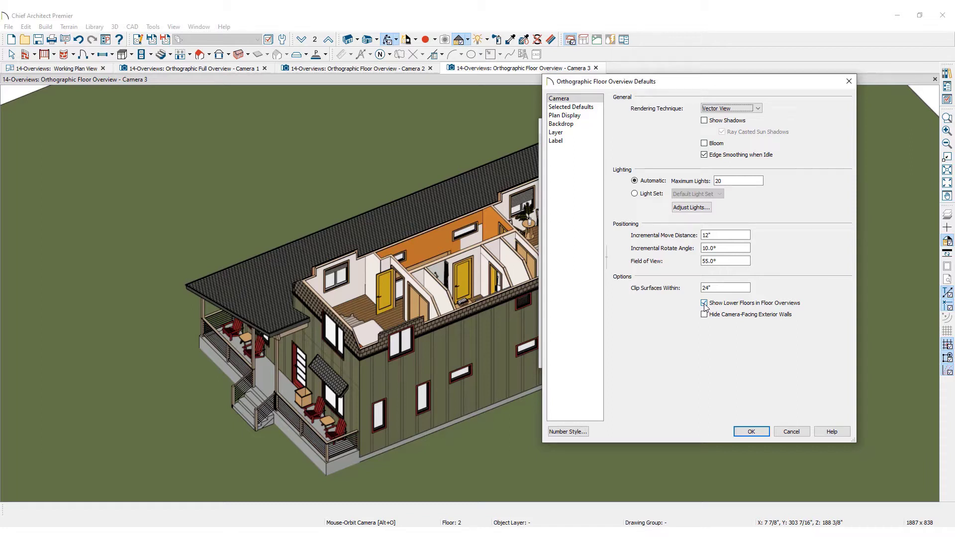
click(765, 432)
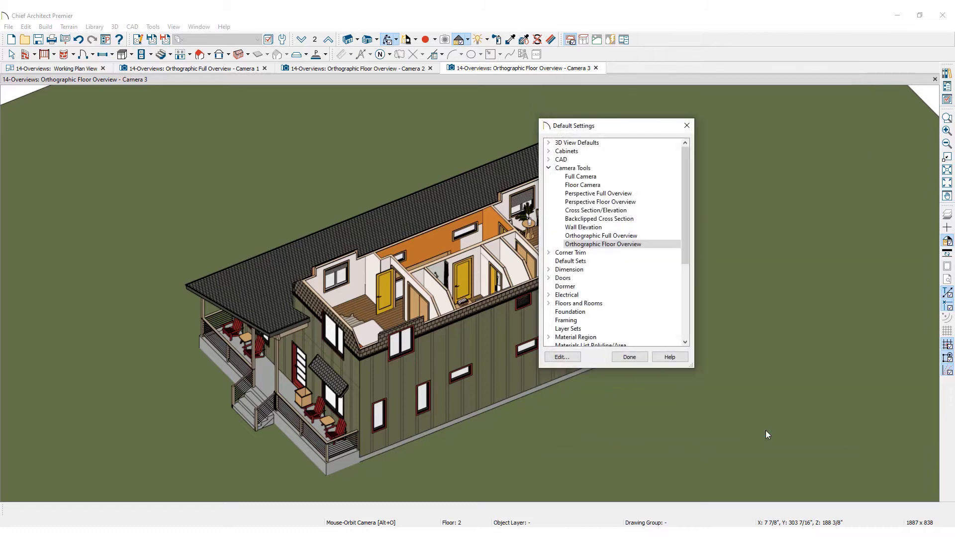
click(641, 359)
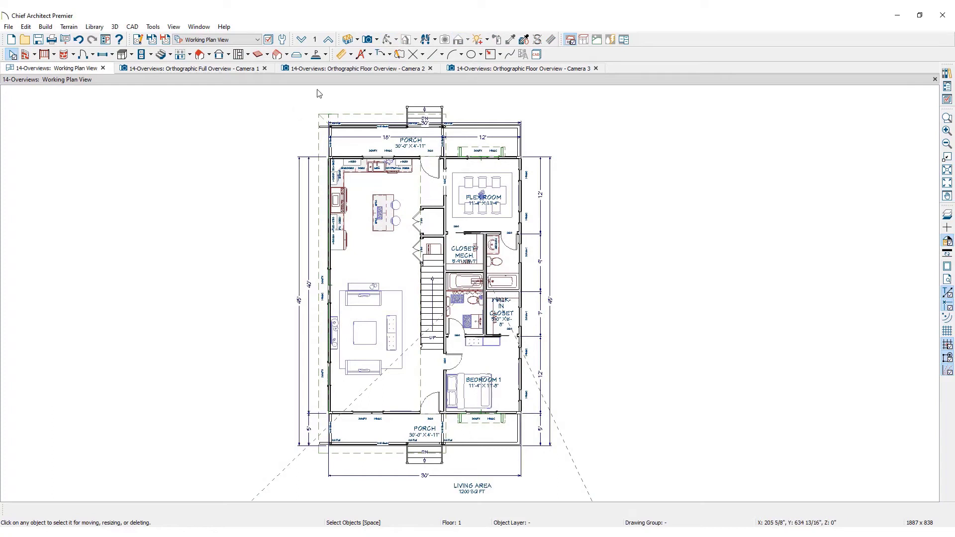
Create an orthographic framing overview of the house from the working plan view
click(359, 40)
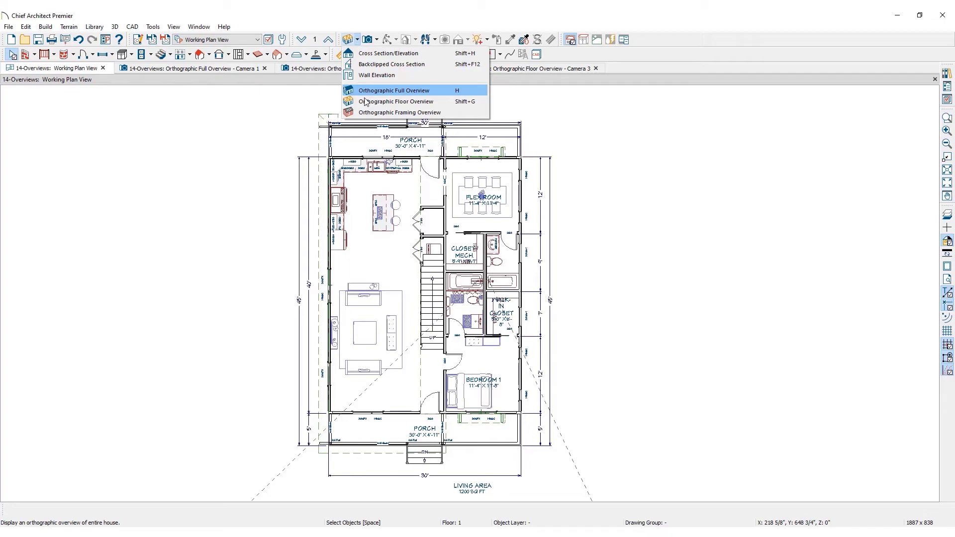
click(449, 113)
scroll(411, 299, up, 5)
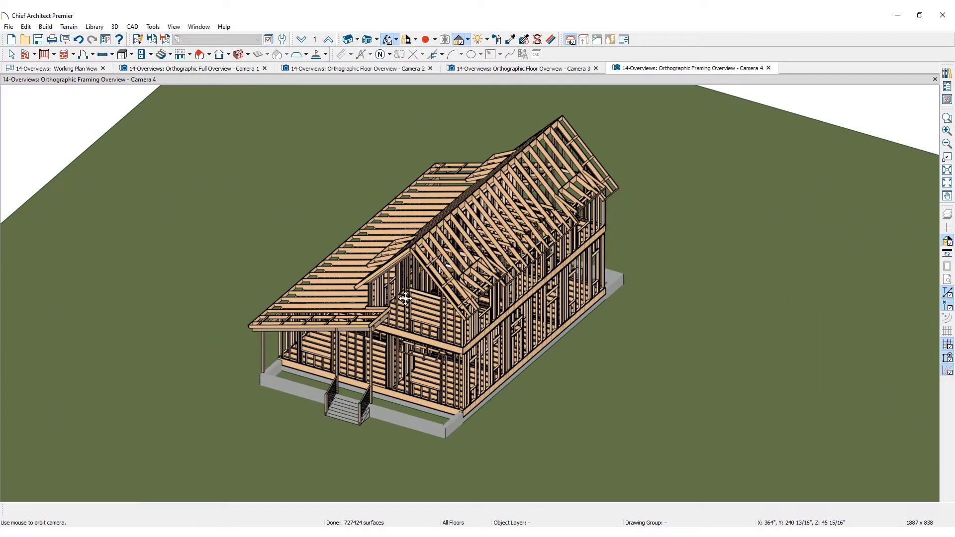
drag(411, 299, 387, 254)
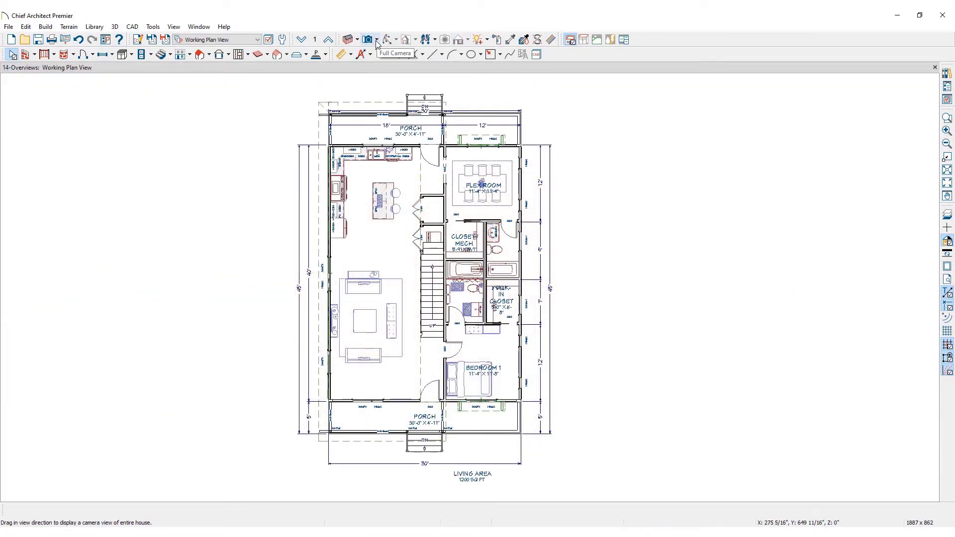
Create a perspective full overview and frame the front porch side of the house at a low angle
click(376, 41)
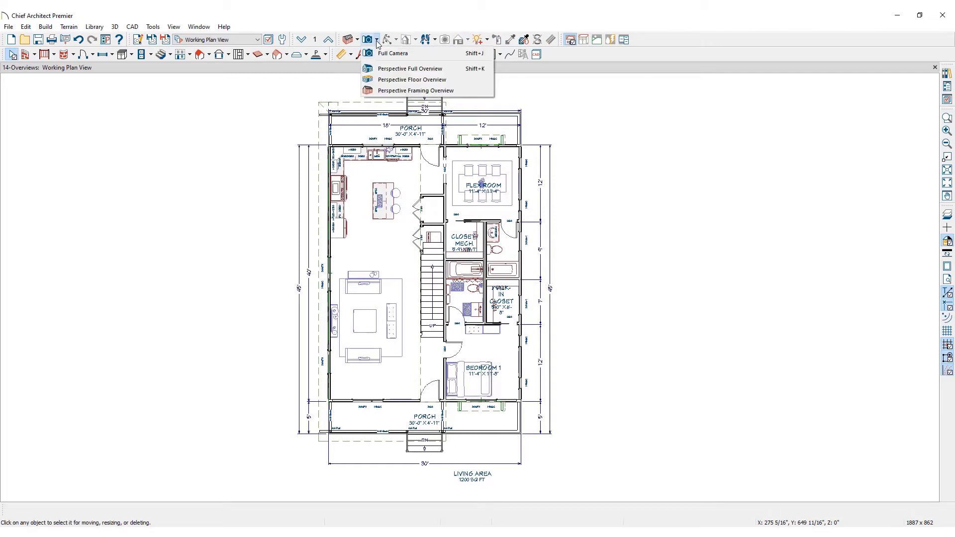
click(456, 69)
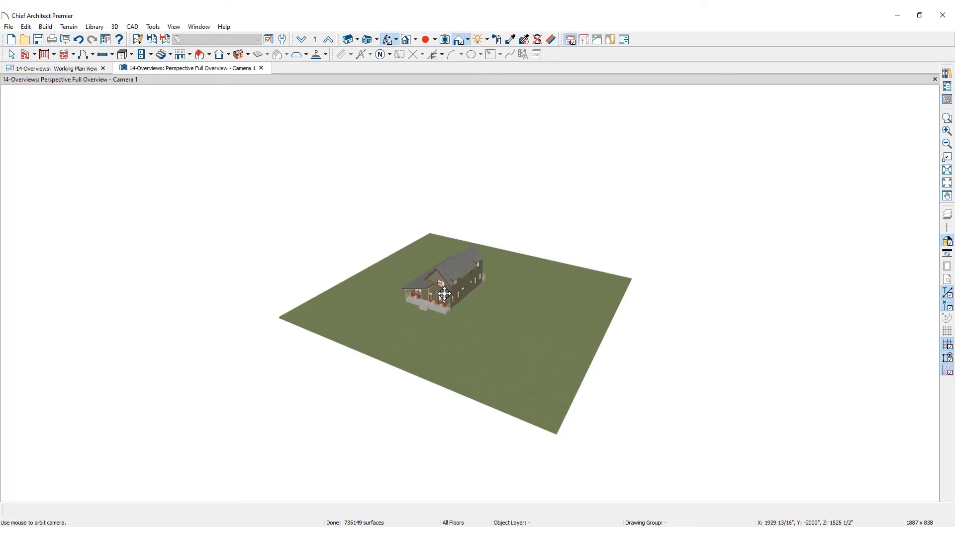
scroll(445, 294, up, 3)
scroll(444, 294, up, 4)
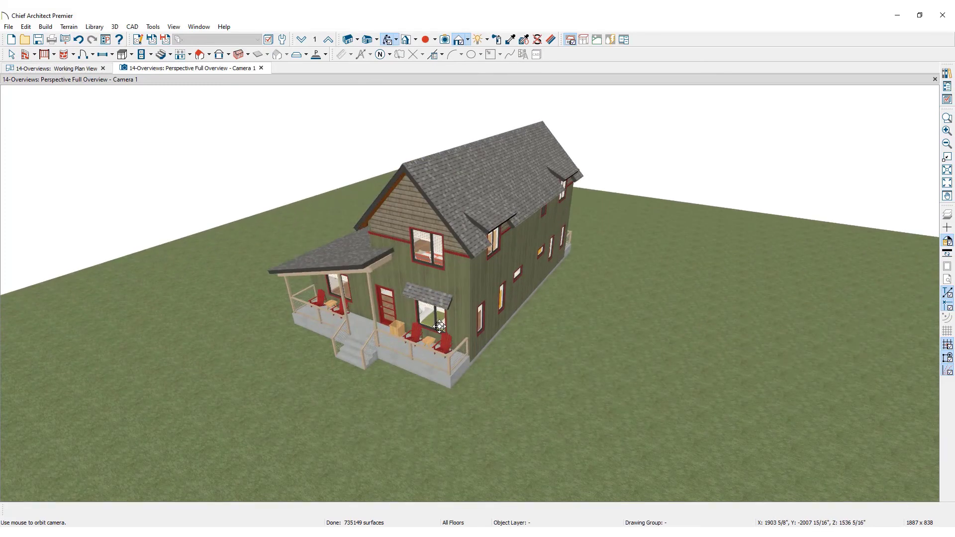
scroll(446, 316, up, 2)
drag(447, 317, 447, 201)
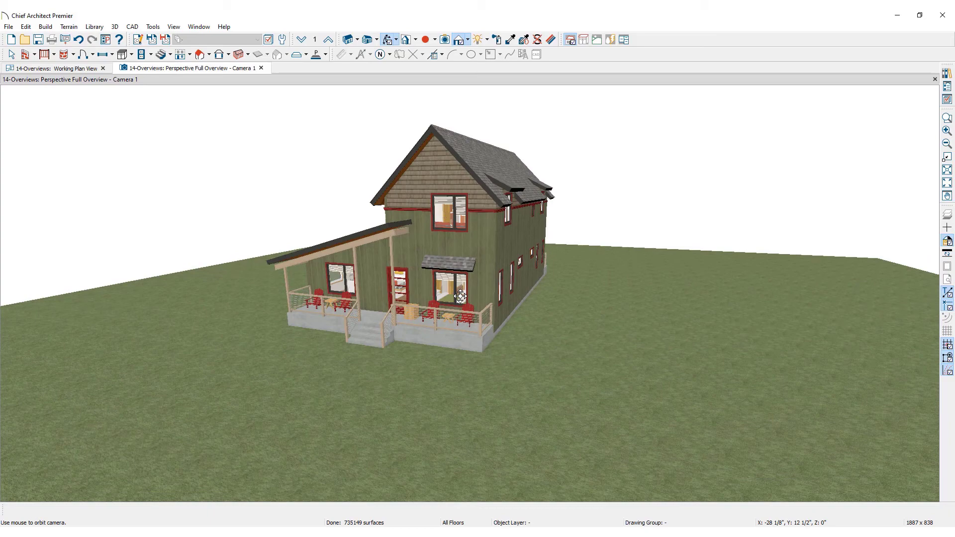
middle_drag(466, 241, 465, 291)
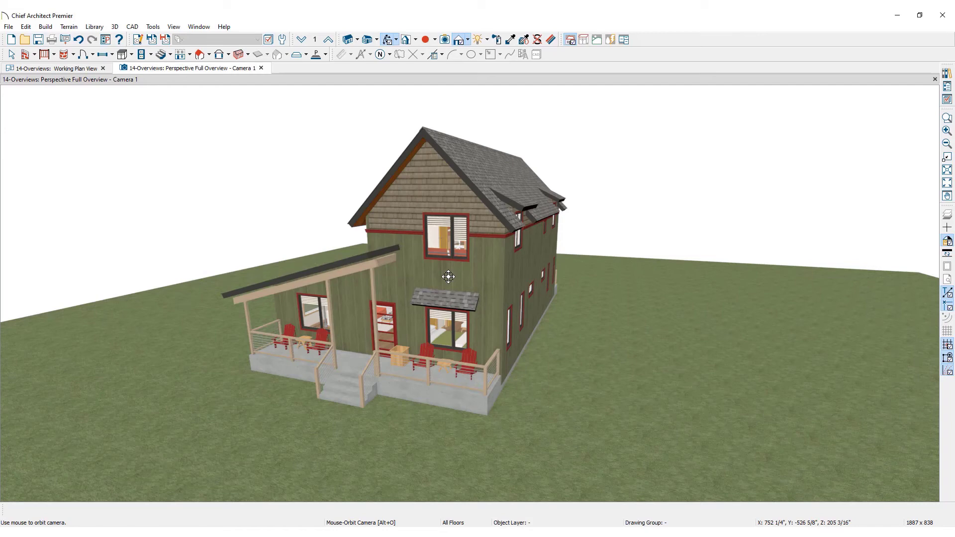
Save the current camera view under the name Perspective Full Overview
click(166, 43)
text(P)
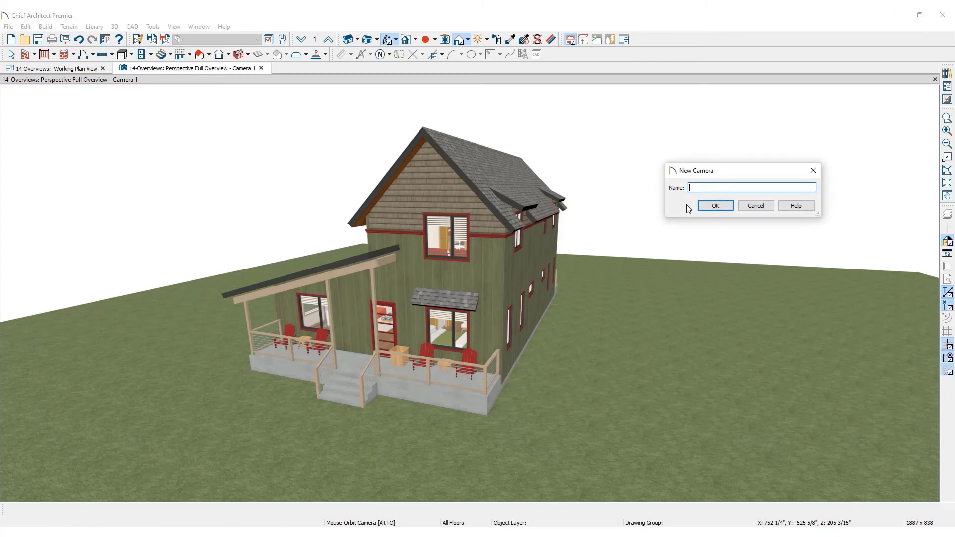
text(erspective Full Overview)
click(715, 206)
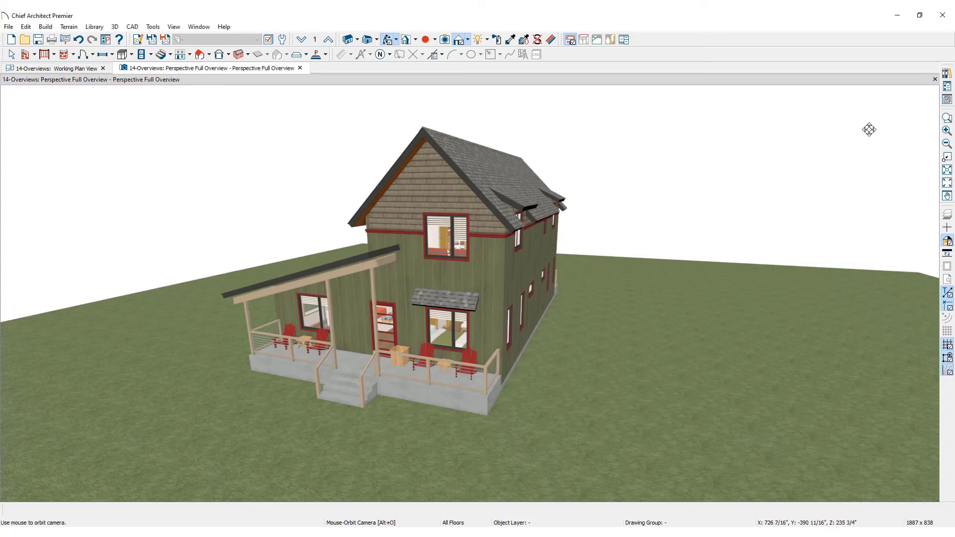
Open the Project Browser and expand Cameras and its Overviews folder to find the saved camera
click(948, 87)
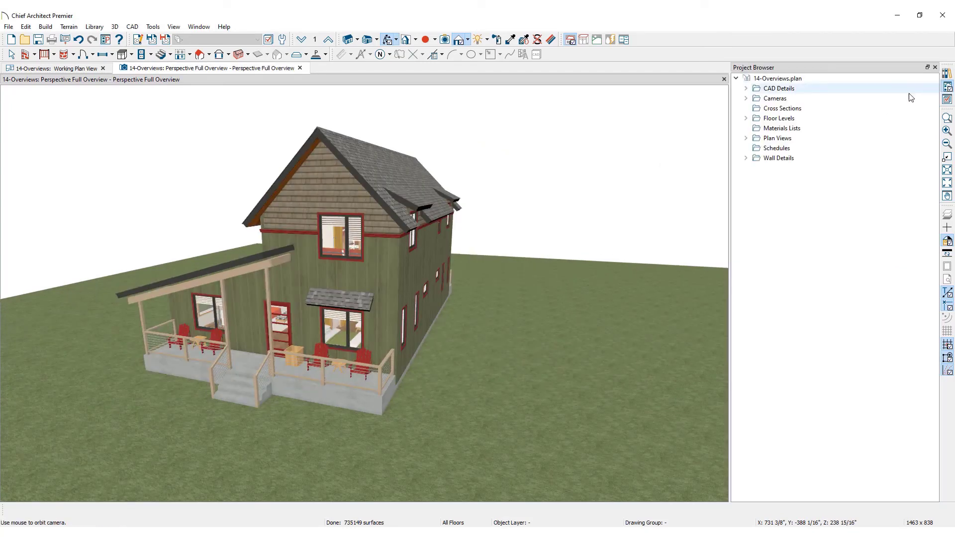
click(745, 98)
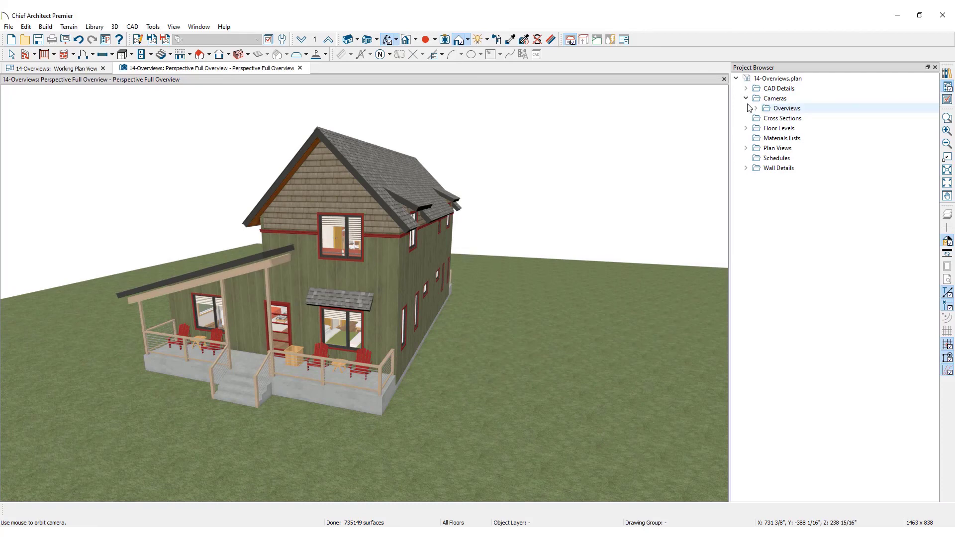
click(756, 109)
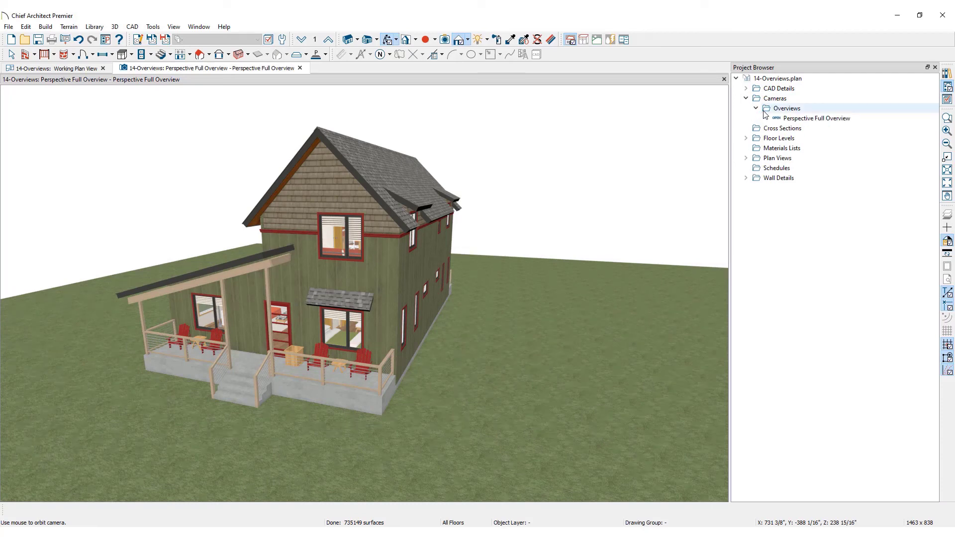